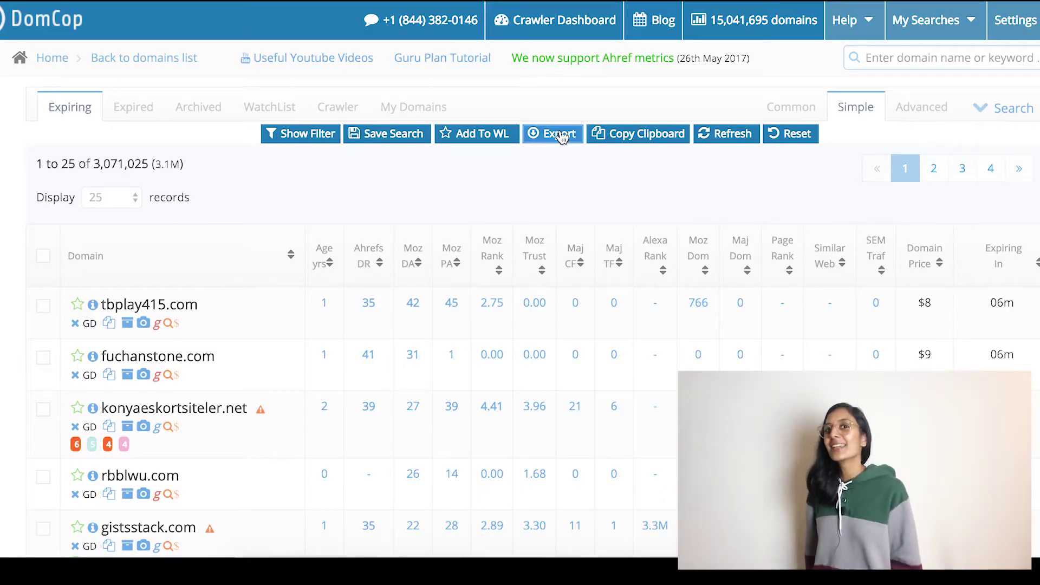
# - Export all 3,071,025 domain records as CSV (Comma separated), excluding social data and other data
pyautogui.click(561, 137)
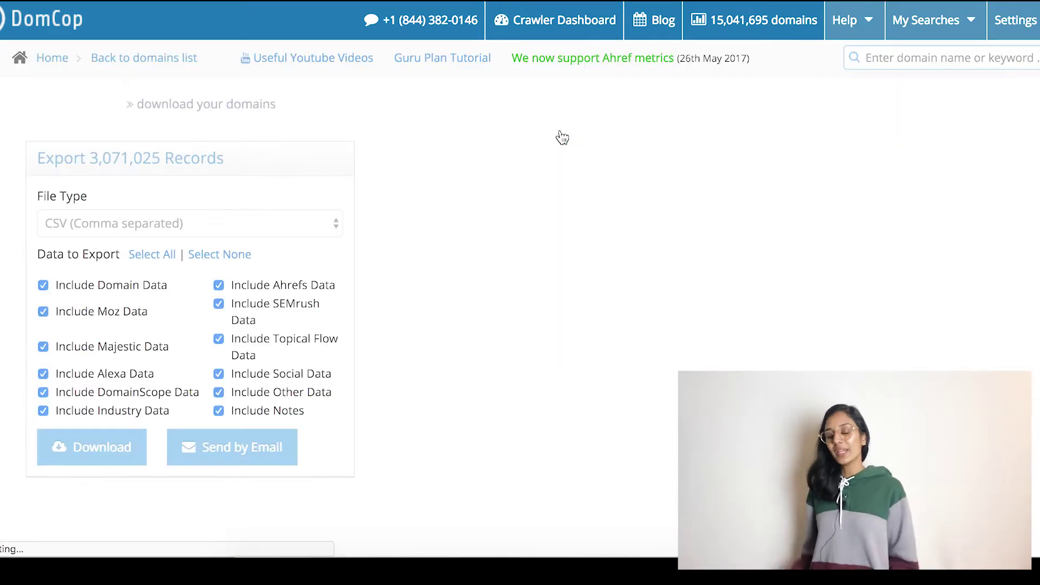
pyautogui.click(296, 226)
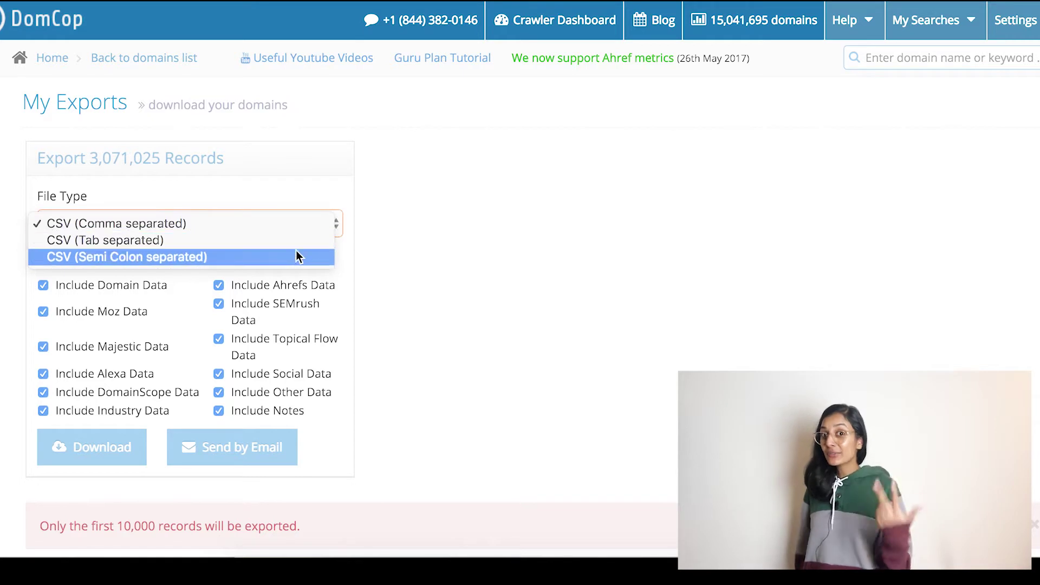
pyautogui.click(436, 287)
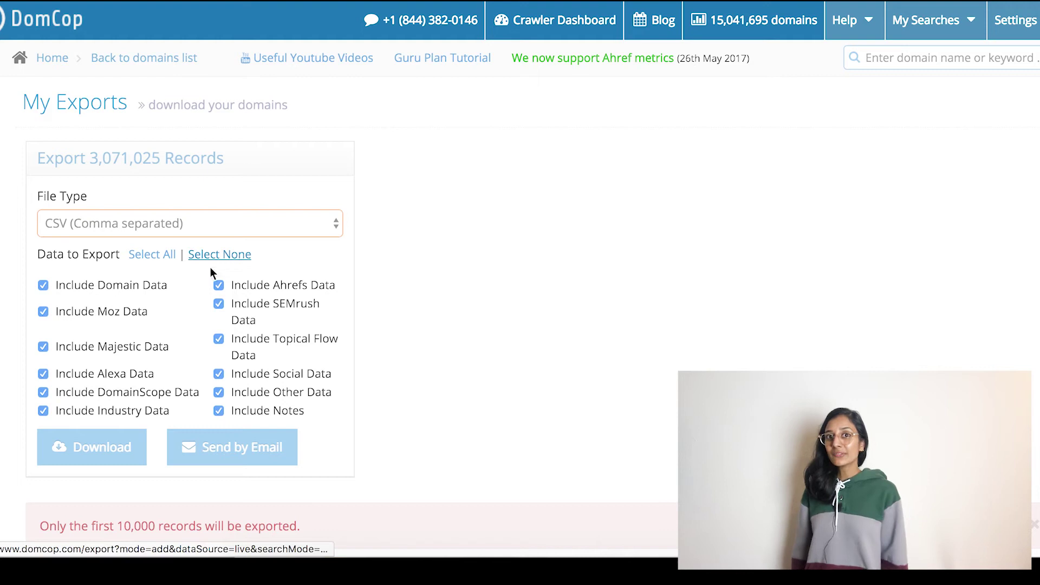
pyautogui.scroll(-1, 194, 370)
pyautogui.click(220, 356)
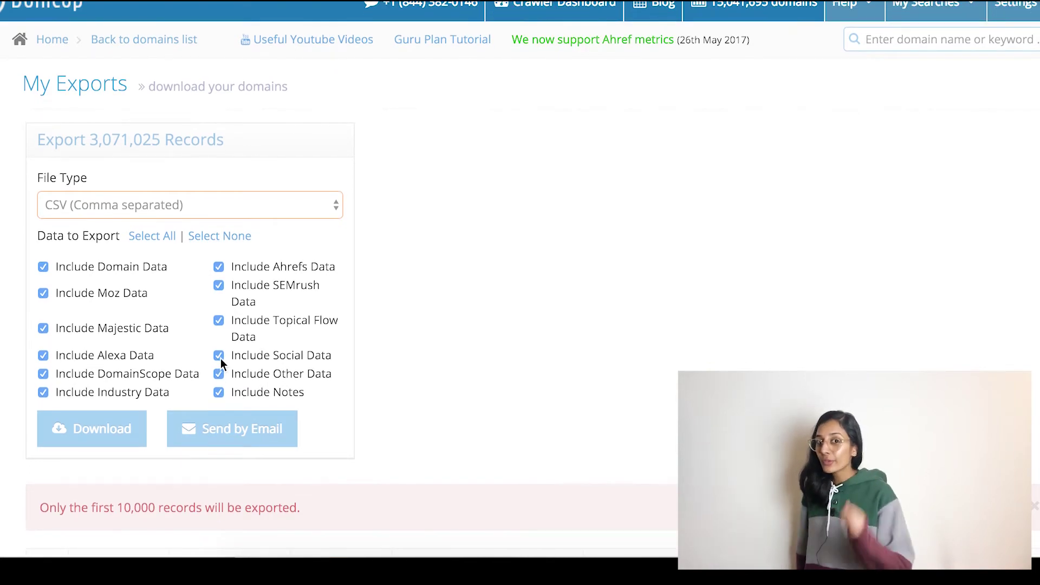
pyautogui.click(219, 374)
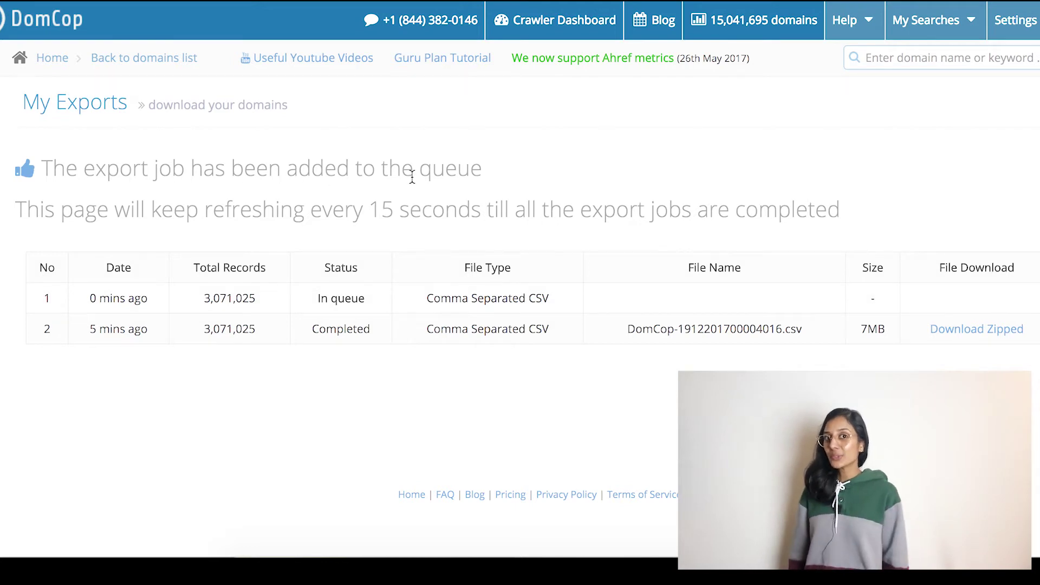
pyautogui.moveTo(14, 206); pyautogui.dragTo(840, 222)
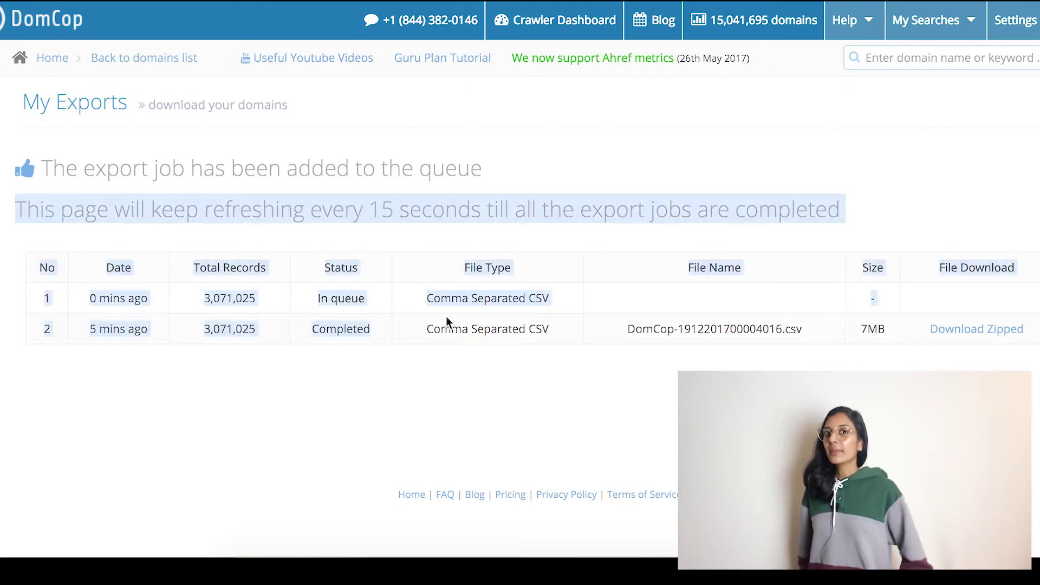
pyautogui.click(853, 217)
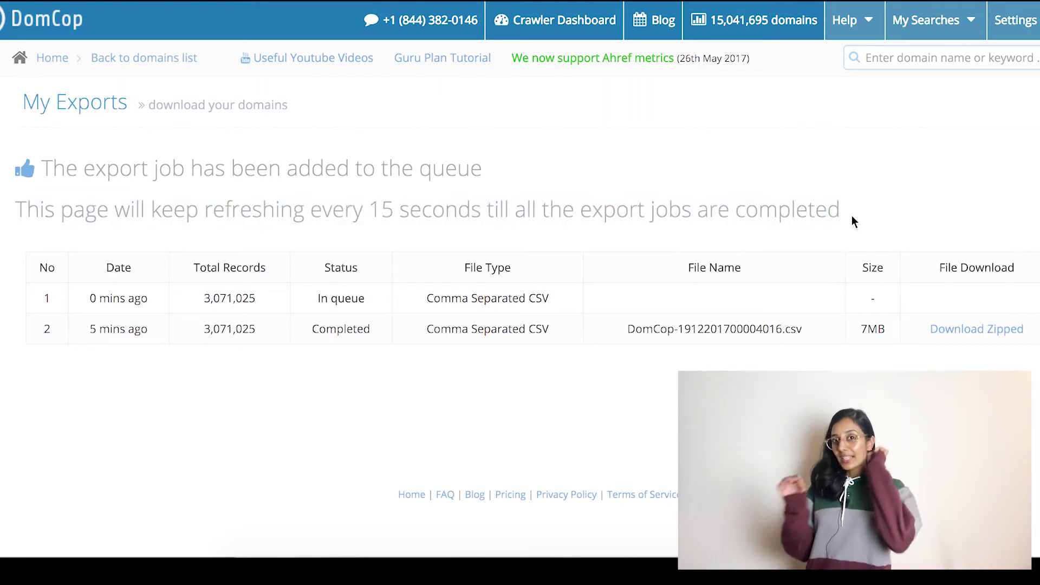